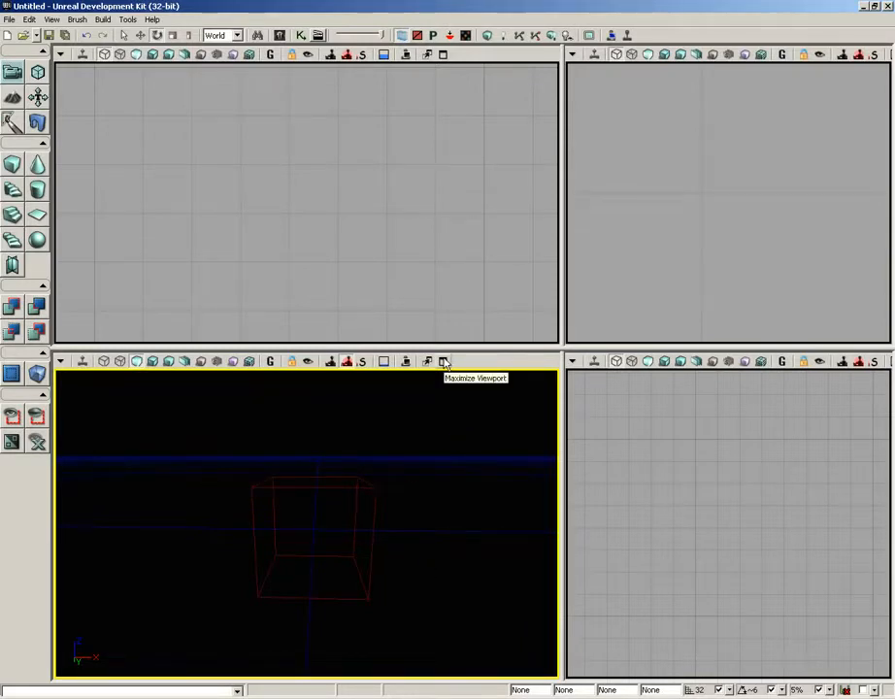
Maximize the perspective viewport and add a solid cube from the builder brush with CSG Add, shown in Unlit mode.
left_click(444, 362)
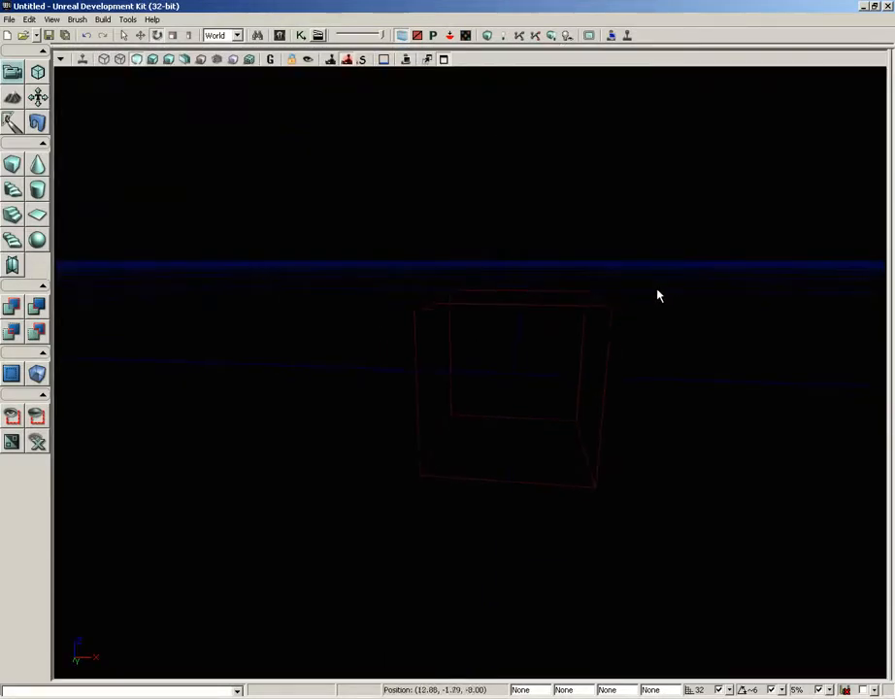
mouse_move(658, 295)
left_mouse_down()
mouse_move(798, 275)
mouse_move(759, 274)
mouse_move(754, 264)
mouse_move(785, 252)
mouse_move(769, 251)
left_mouse_up()
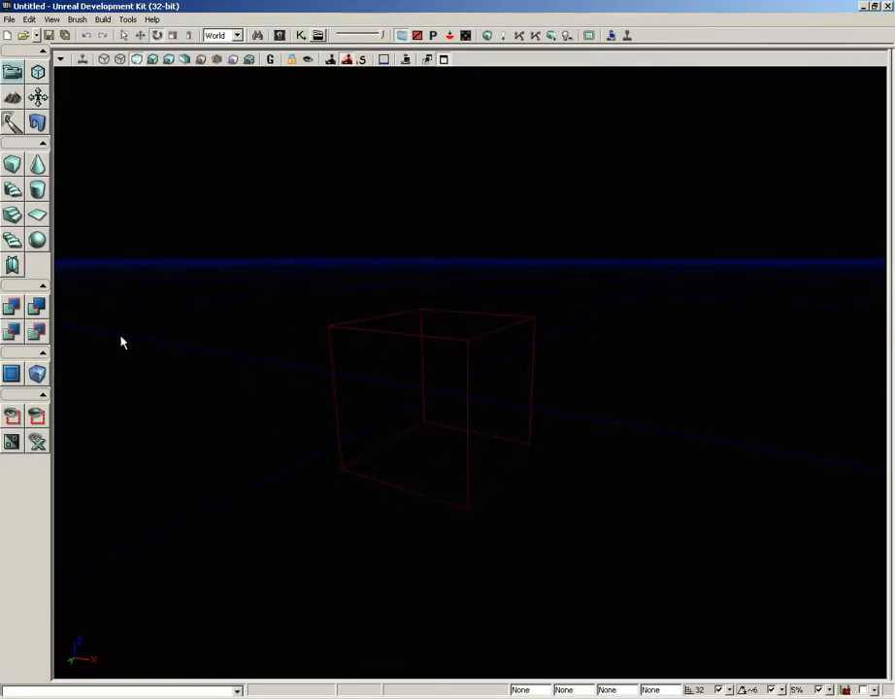
left_click(12, 313)
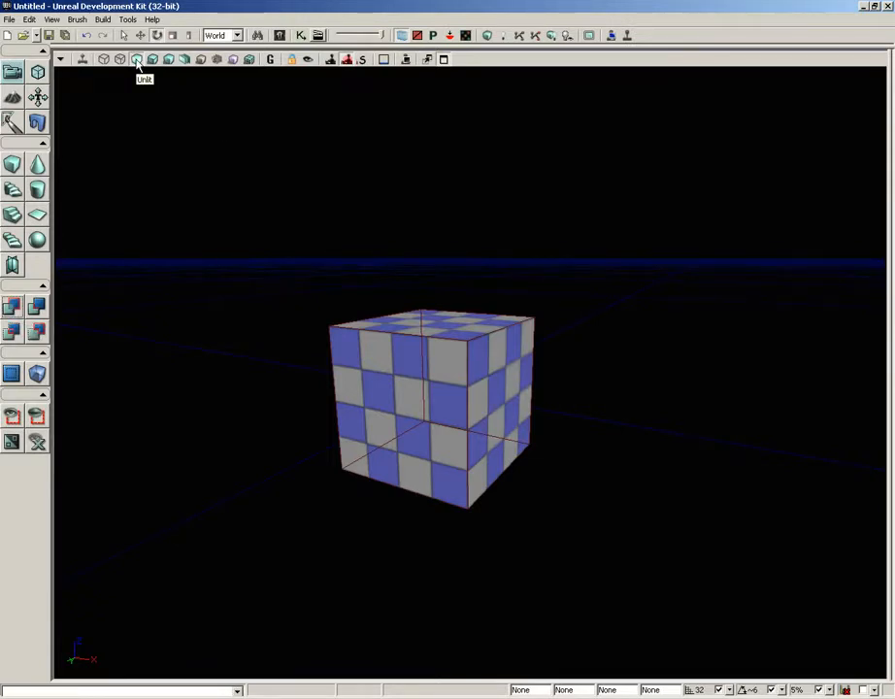
left_click(138, 60)
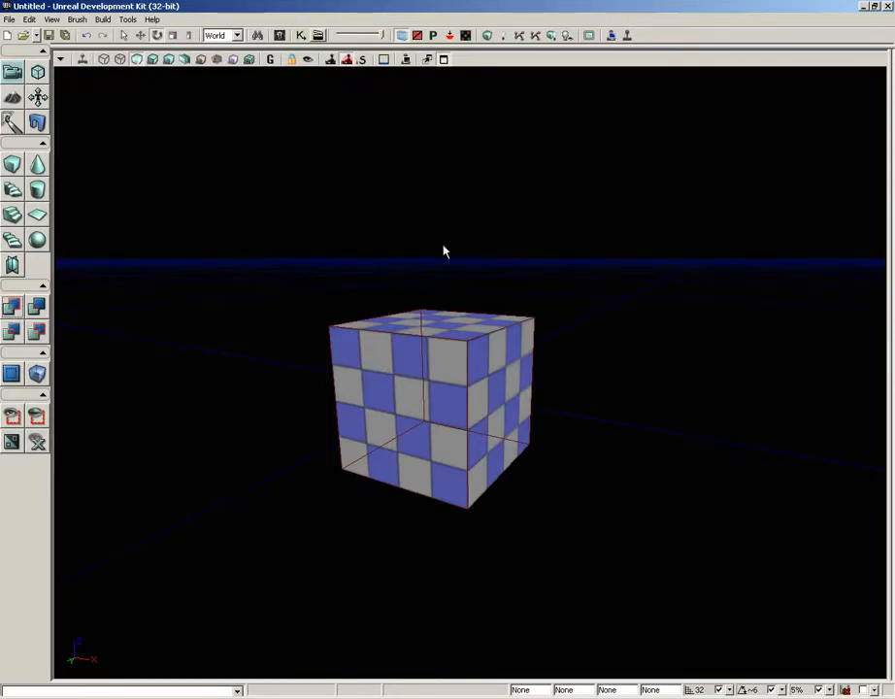
Move the builder brush along X and up along Z so it overlaps the solid cube's upper corner.
left_click(406, 309)
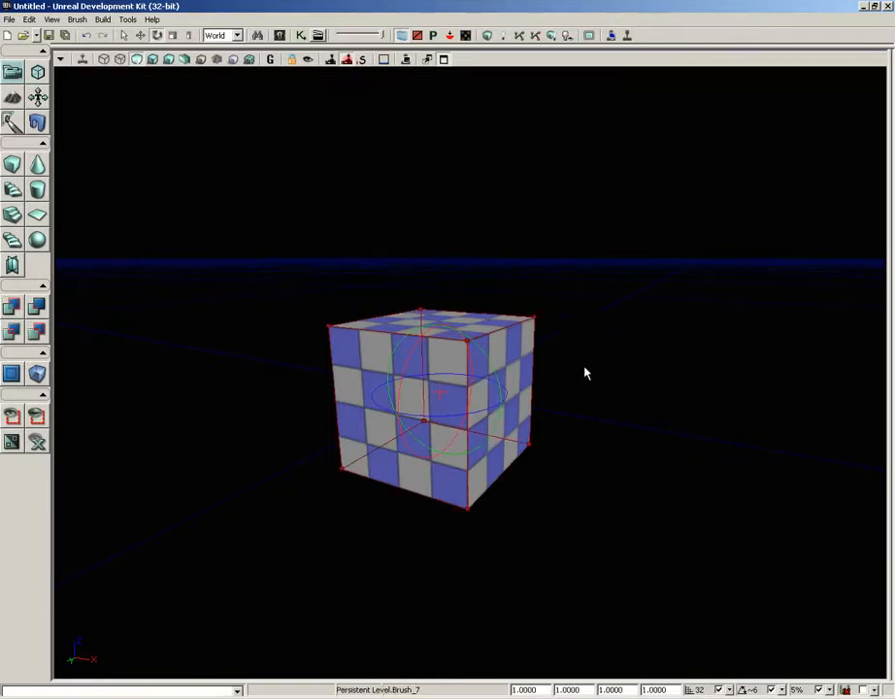
left_click_drag(632, 366, 580, 422)
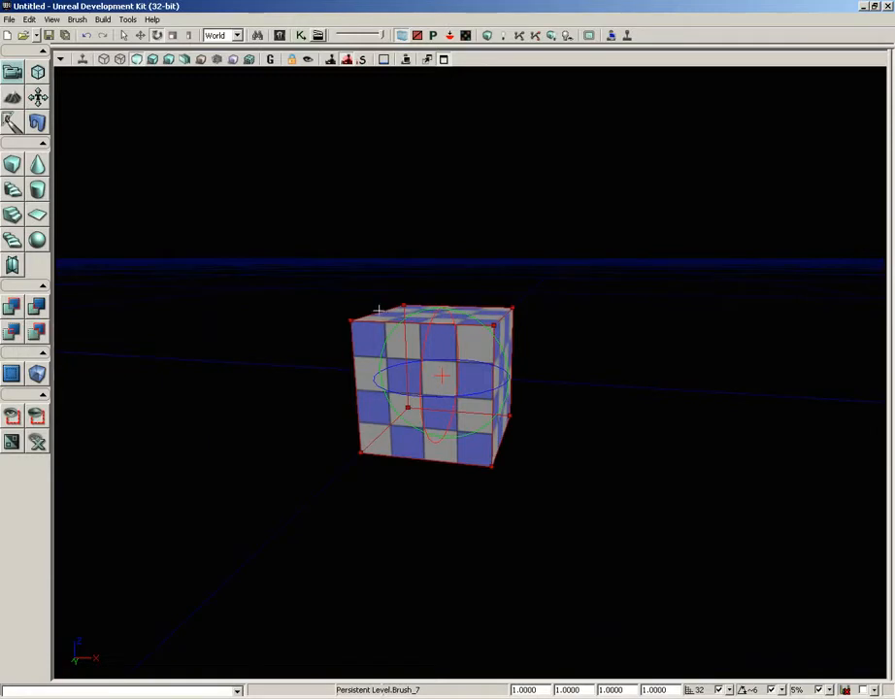
key("space")
key("space")
key("space")
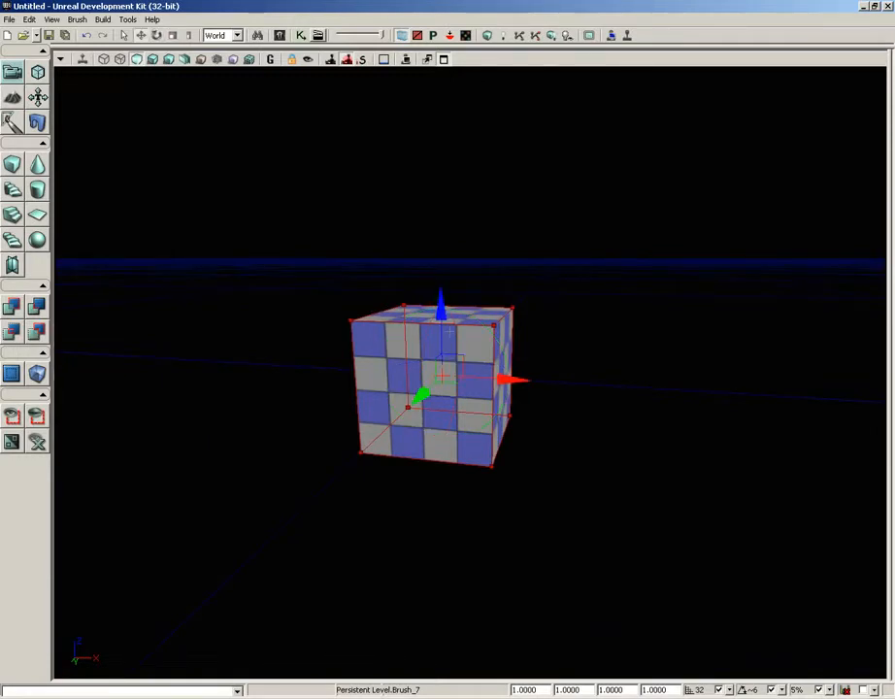
mouse_move(515, 371)
left_mouse_down()
mouse_move(521, 380)
mouse_move(571, 382)
left_mouse_up()
left_click_drag(506, 311, 507, 232)
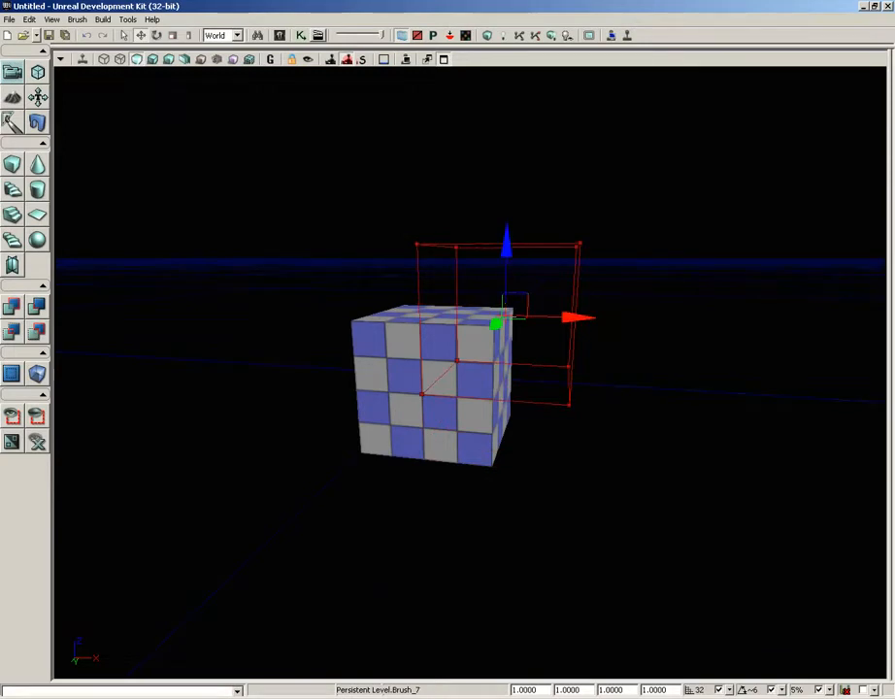
Cut the overlapping corner out of the cube with CSG Subtract, using the offset builder brush.
middle_click_drag(677, 380, 650, 374)
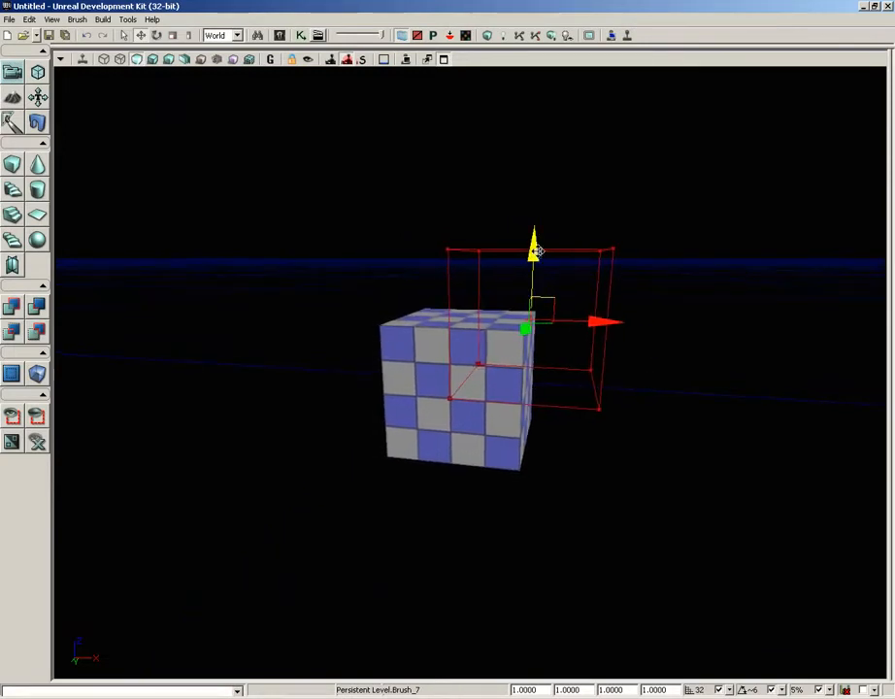
mouse_move(535, 250)
left_mouse_down()
mouse_move(535, 239)
mouse_move(535, 250)
left_mouse_up()
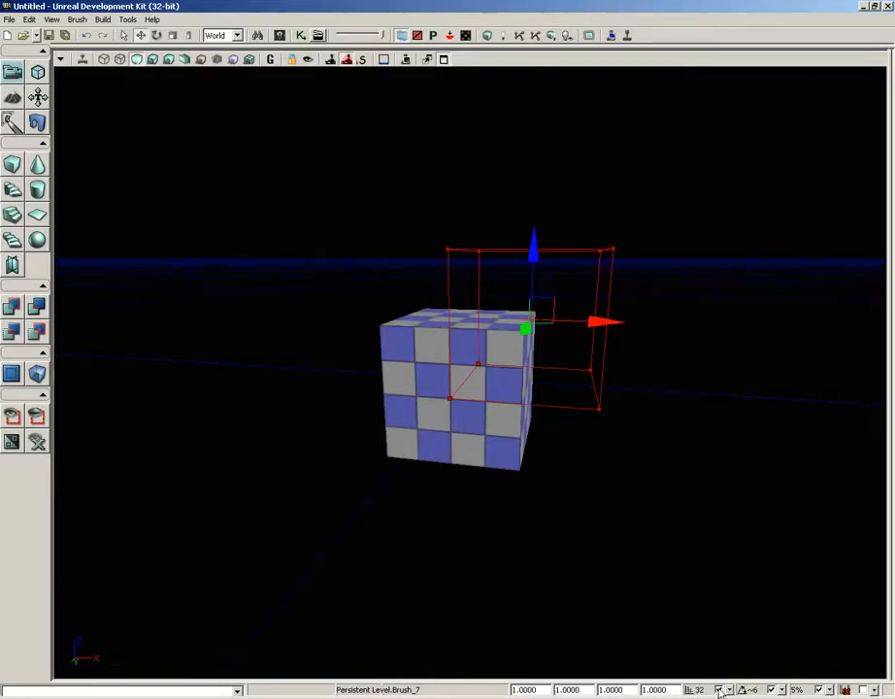
mouse_move(693, 454)
left_mouse_down()
mouse_move(731, 445)
mouse_move(696, 445)
left_mouse_up()
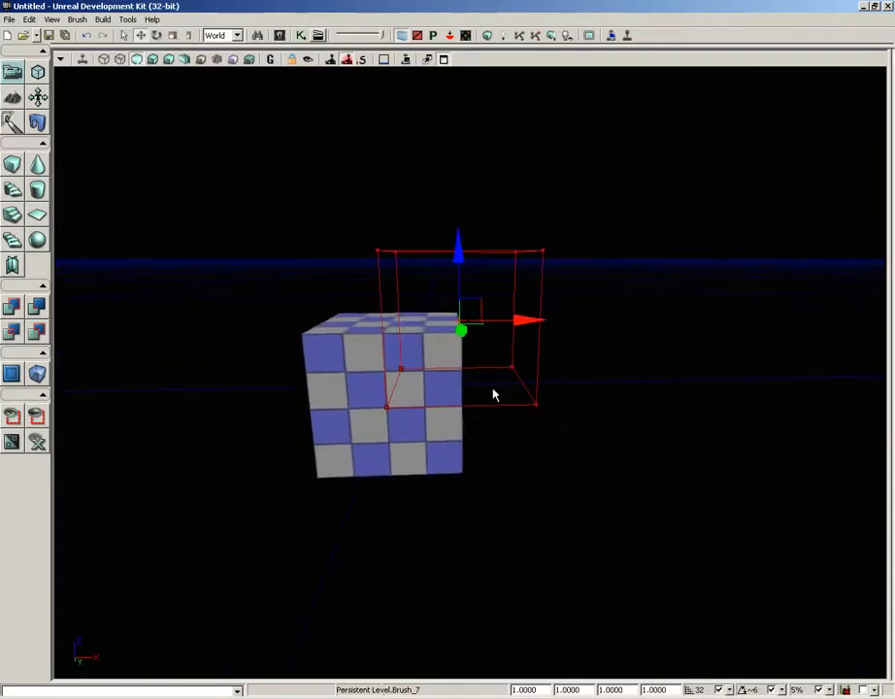
mouse_move(698, 392)
middle_mouse_down()
mouse_move(653, 376)
mouse_move(650, 385)
middle_mouse_up()
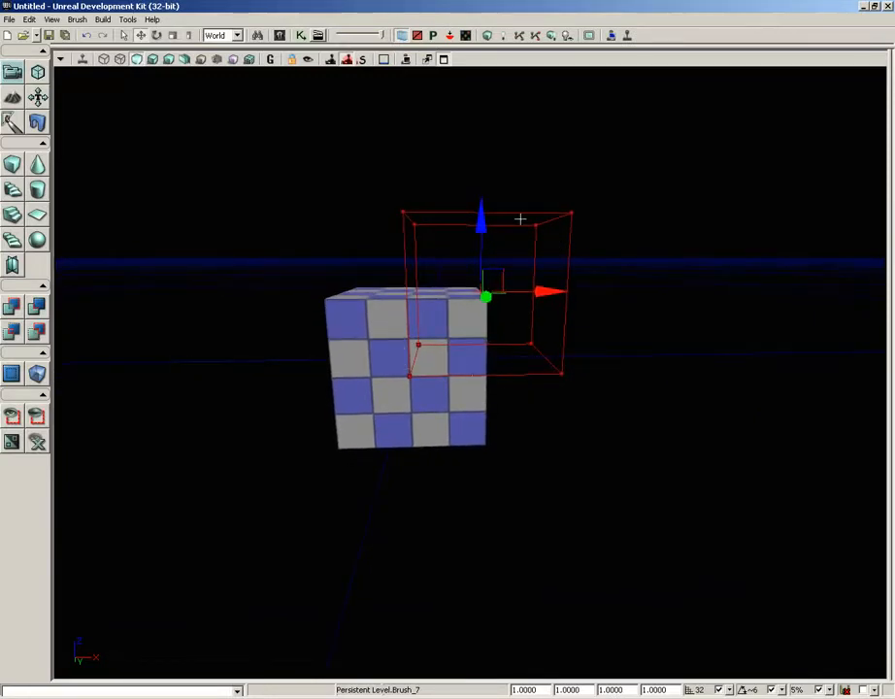
left_click(34, 307)
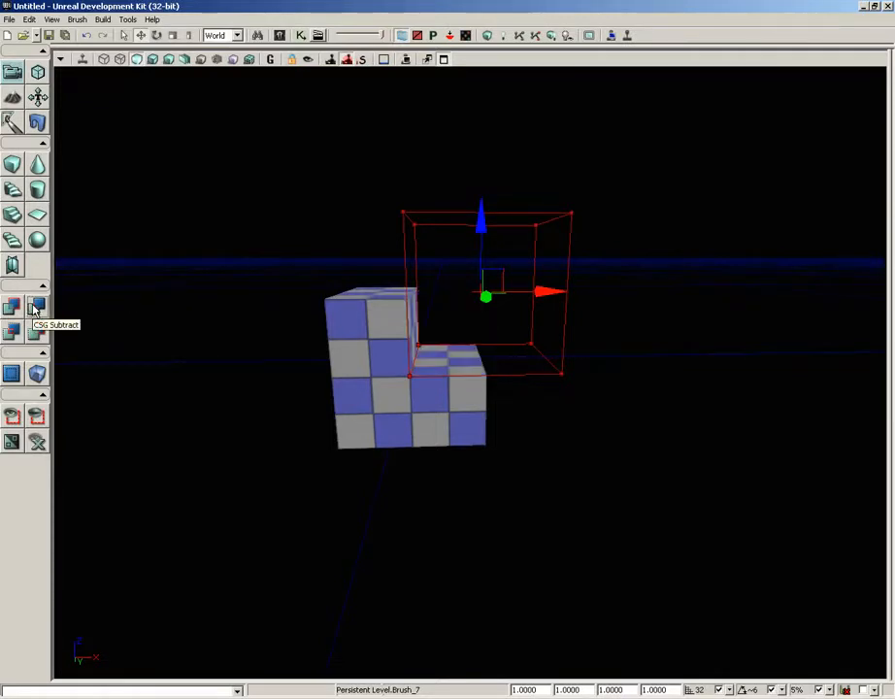
mouse_move(238, 252)
left_mouse_down()
mouse_move(206, 252)
mouse_move(303, 250)
left_mouse_up()
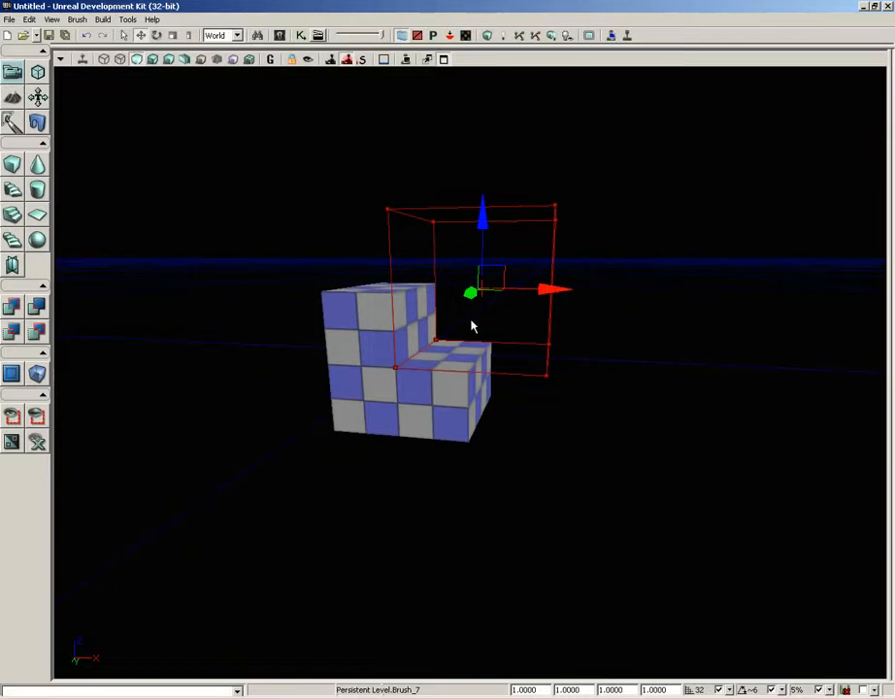
In wireframe mode, move the red builder brush far along X away from the cubes and select the subtractive brush.
left_click(103, 60)
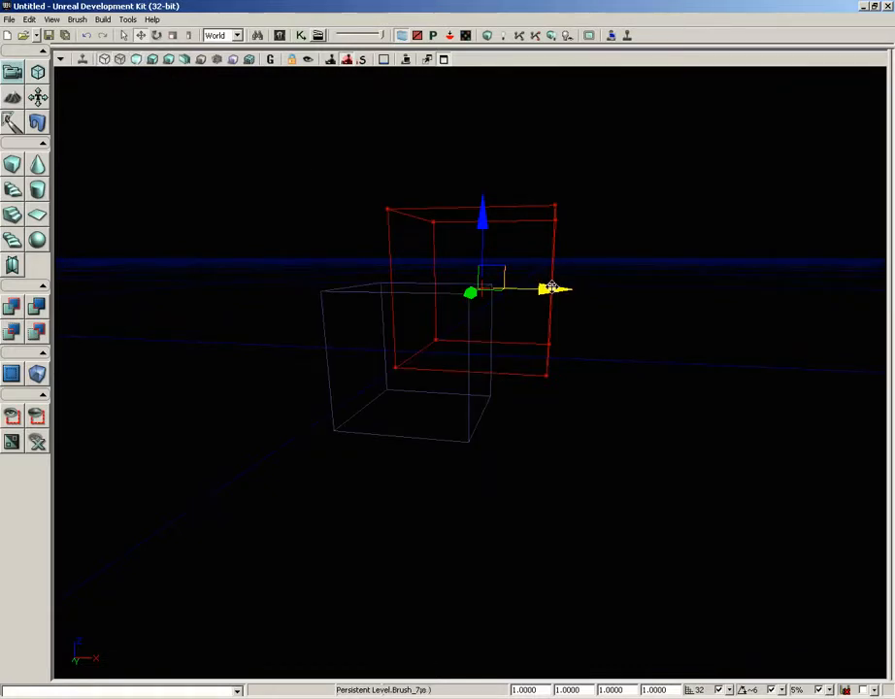
left_click_drag(554, 288, 885, 286, "alt")
mouse_move(546, 416)
left_mouse_down()
mouse_move(546, 351)
mouse_move(546, 424)
left_mouse_up()
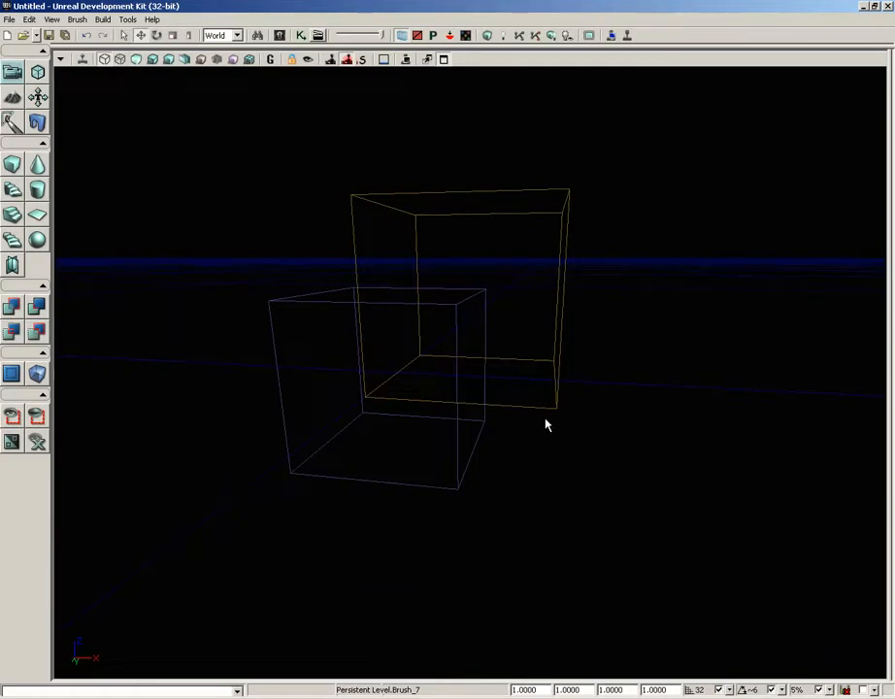
left_click(294, 302)
left_click(562, 284)
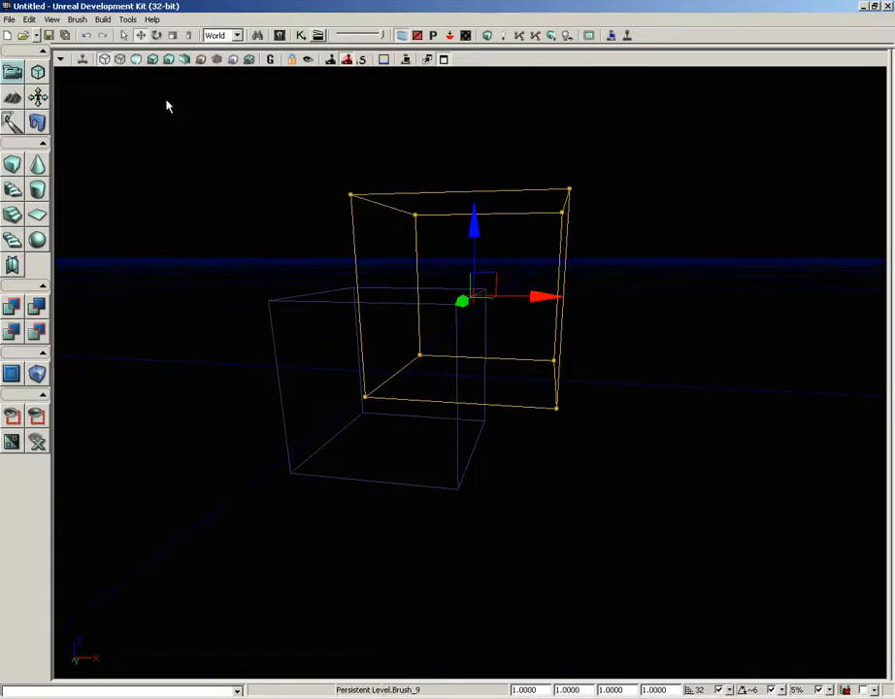
Return to Unlit mode, inspect the notched cube and deselect the subtractive brush.
left_click(136, 59)
left_click_drag(245, 238, 202, 245)
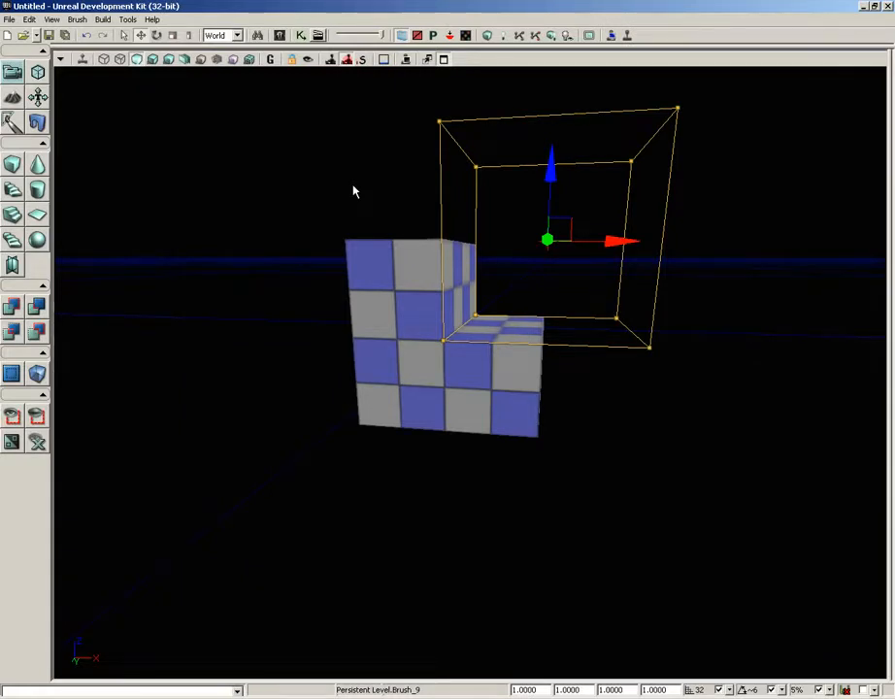
left_click(682, 245)
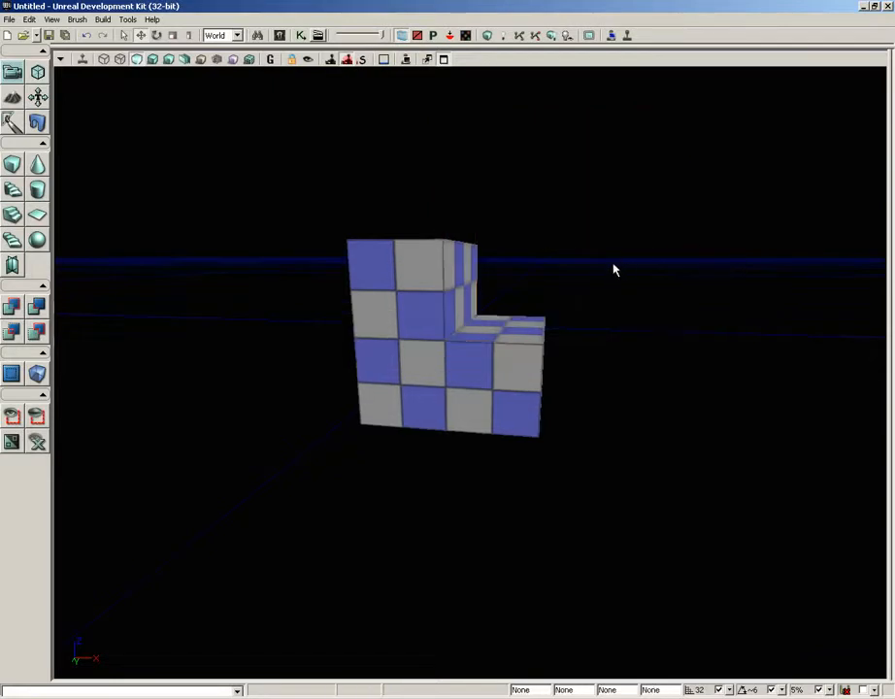
In wireframe mode, shift the subtractive brush along positive X to reduce its overlap with the cube, and return to Unlit mode.
left_click(104, 60)
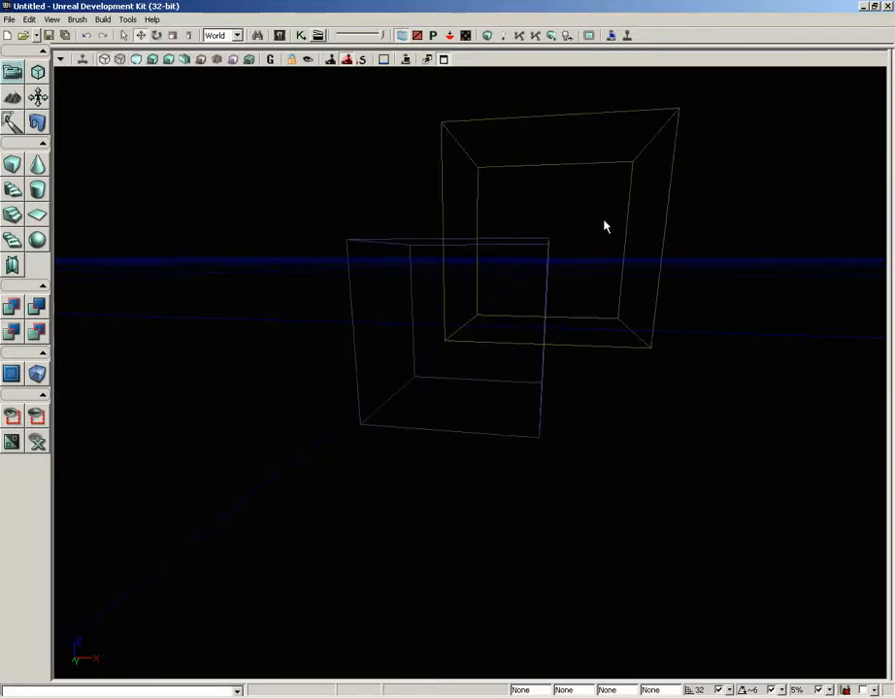
left_click(664, 227)
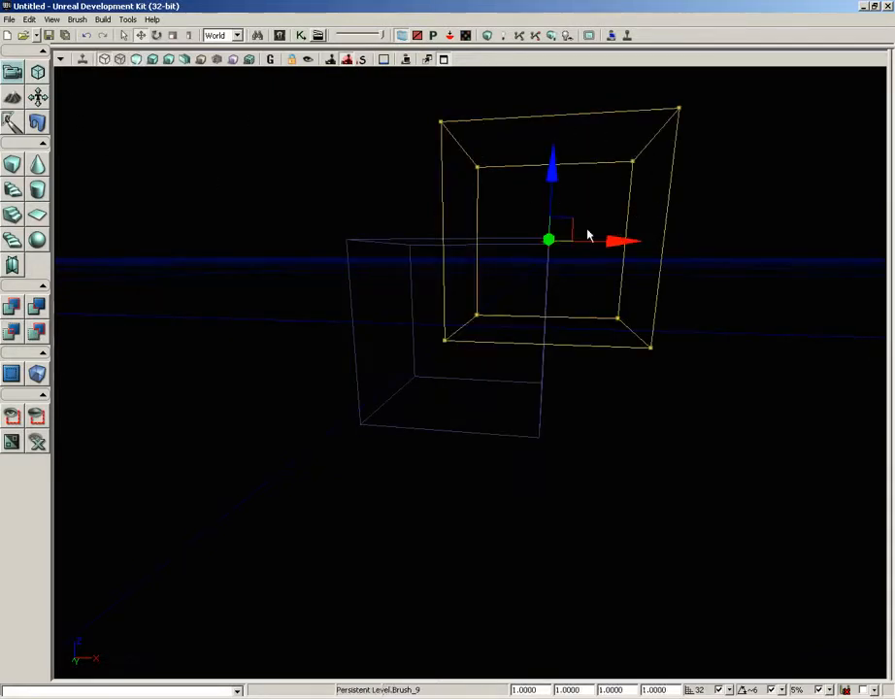
left_click_drag(622, 240, 660, 240)
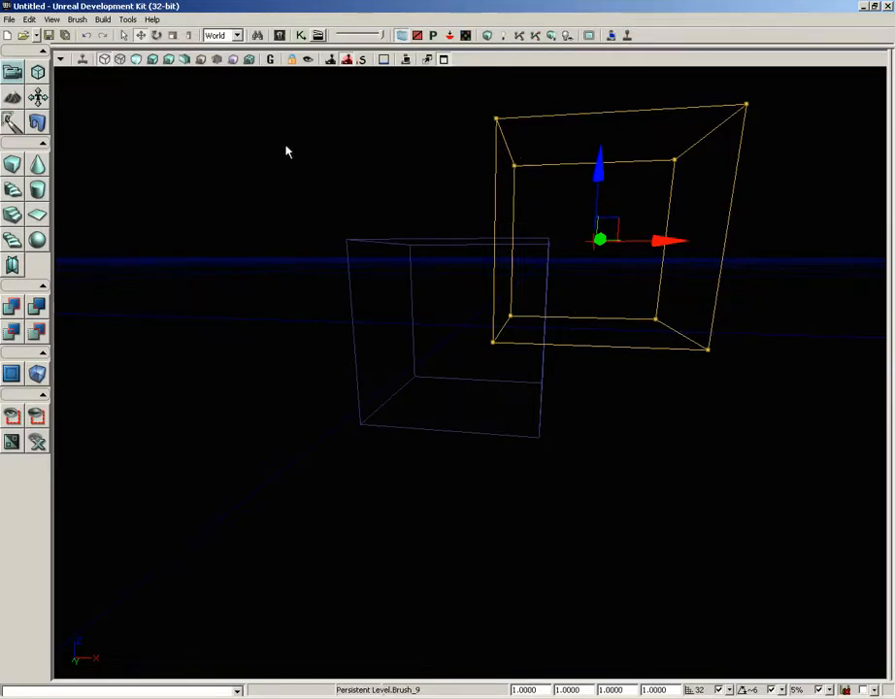
left_click(138, 60)
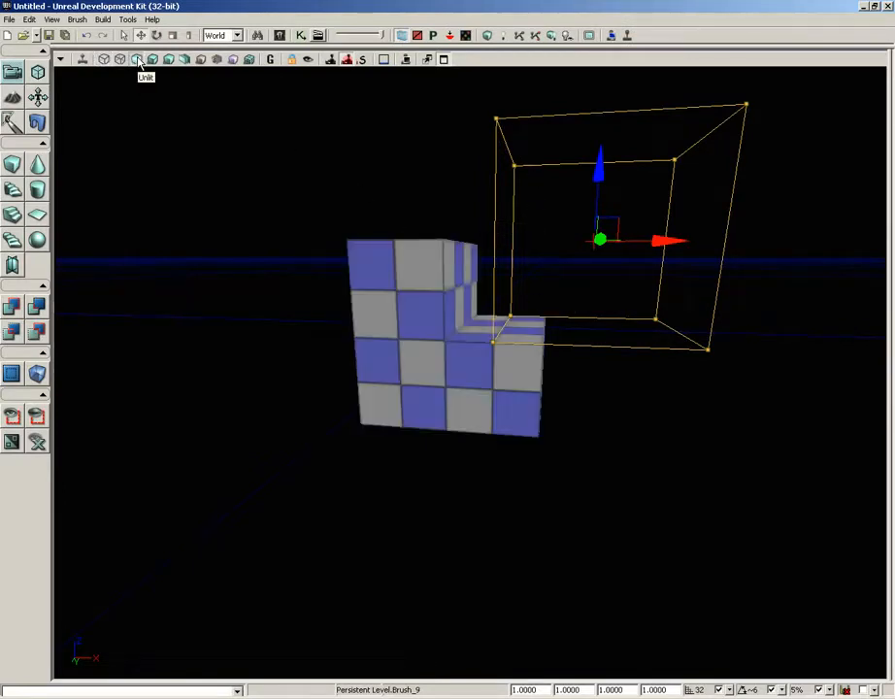
middle_click_drag(676, 428, 703, 427)
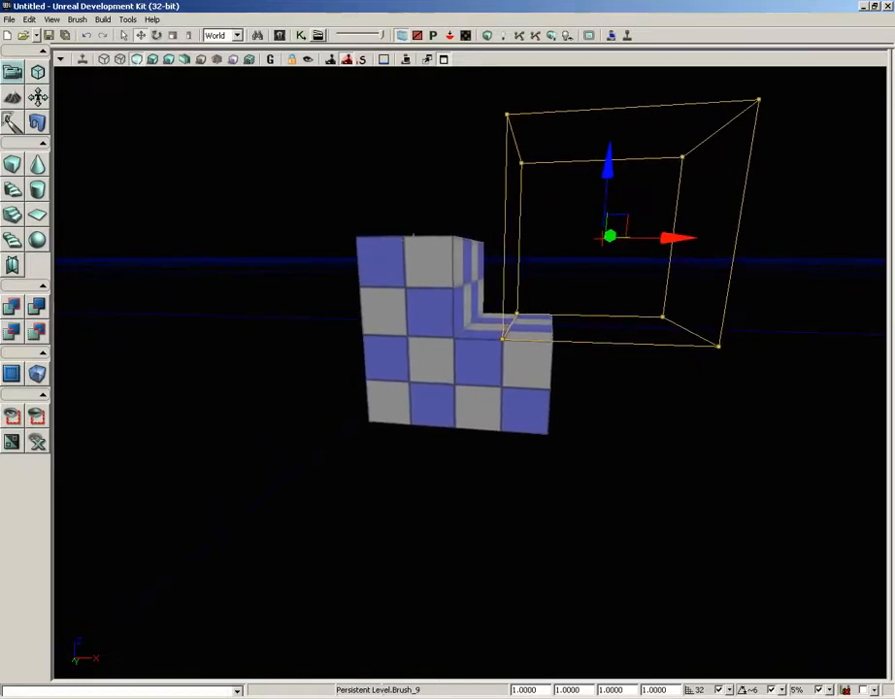
Rebuild the level geometry to apply the moved subtraction and switch to the UDK_BSPGuidelines.ppt presentation in PowerPoint.
left_click(488, 37)
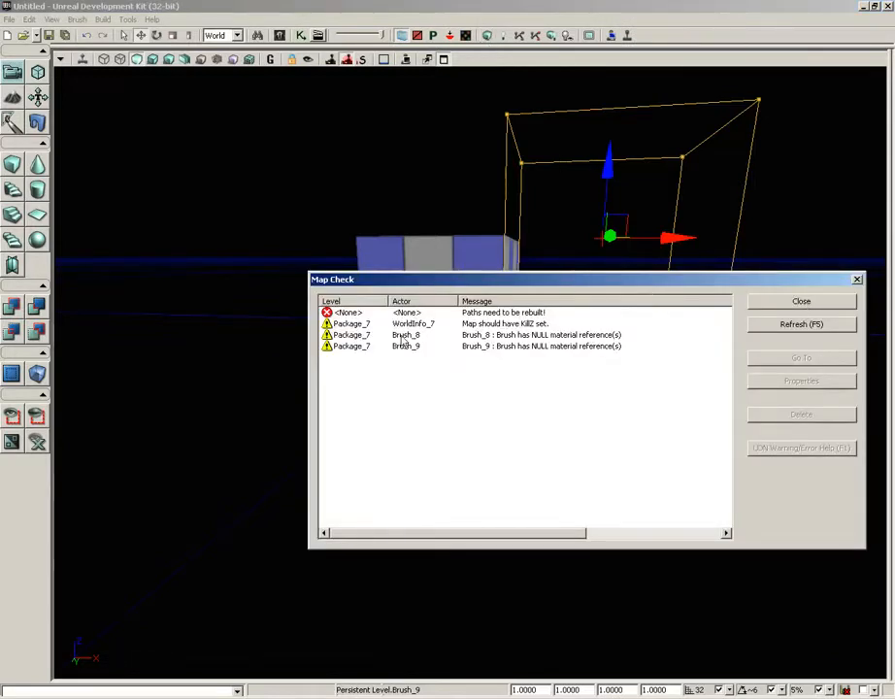
left_click(858, 279)
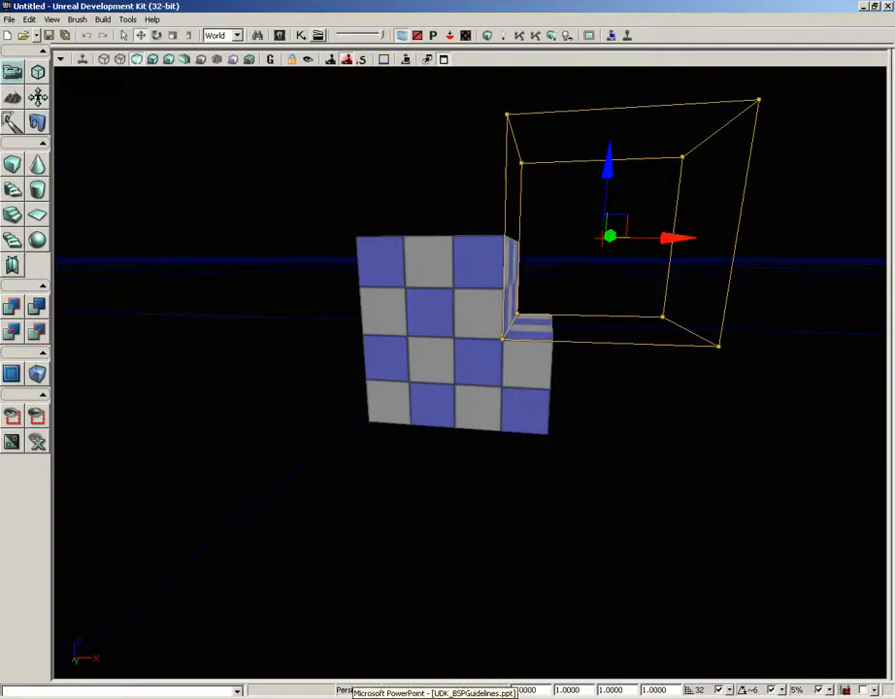
left_click(357, 698)
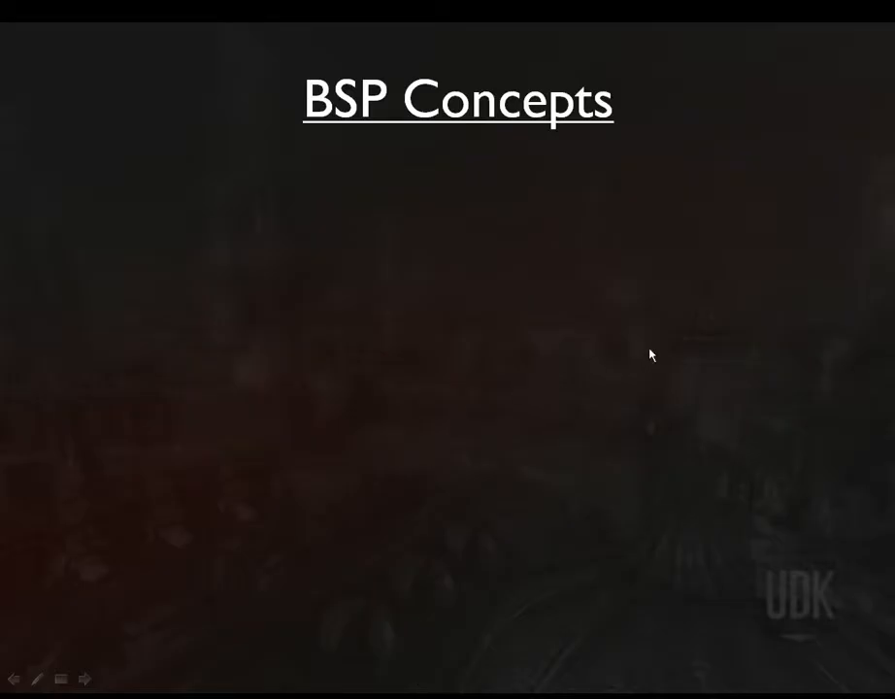